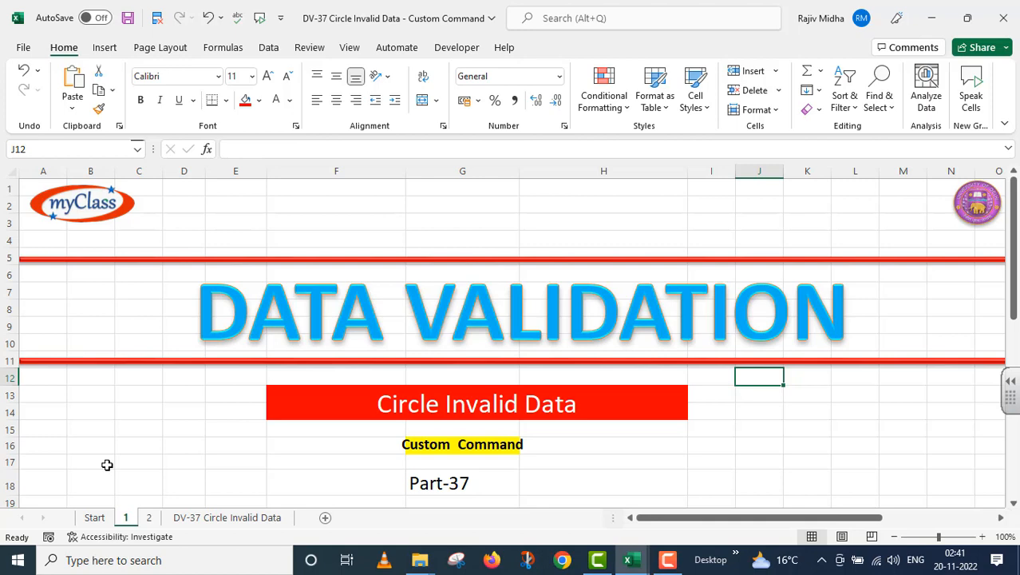
Step: On the DV-37 Circle Invalid Data sheet, enter the formula =RANDBETWEEN(1,100) in cell B3
left_click(199, 519)
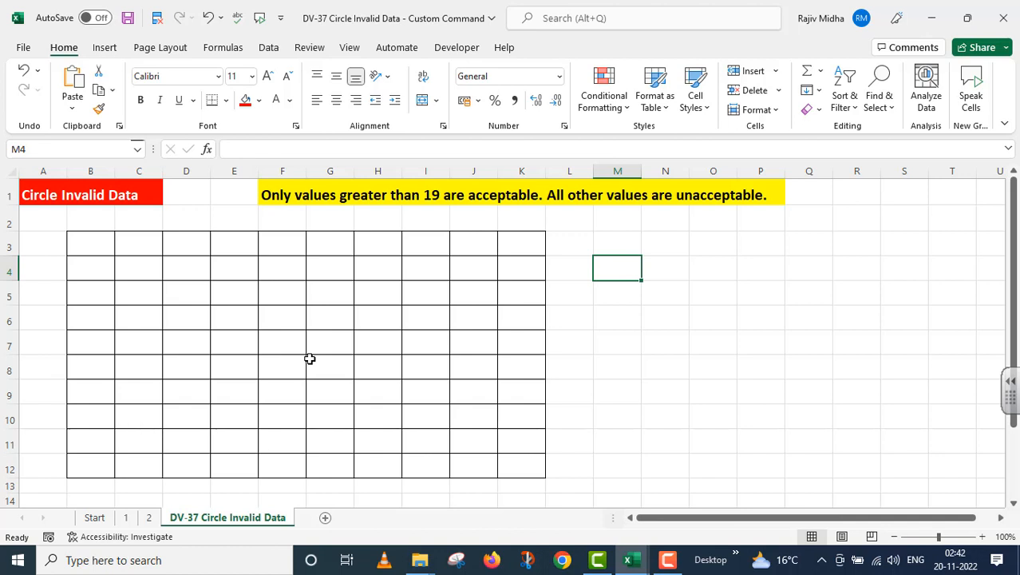
key("Up")
key("Right")
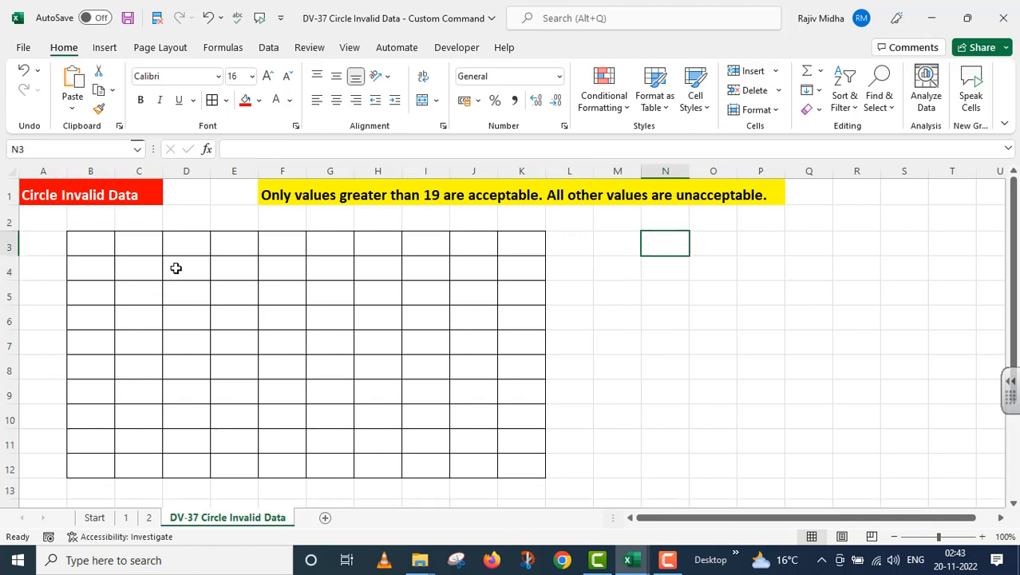
left_click(89, 246)
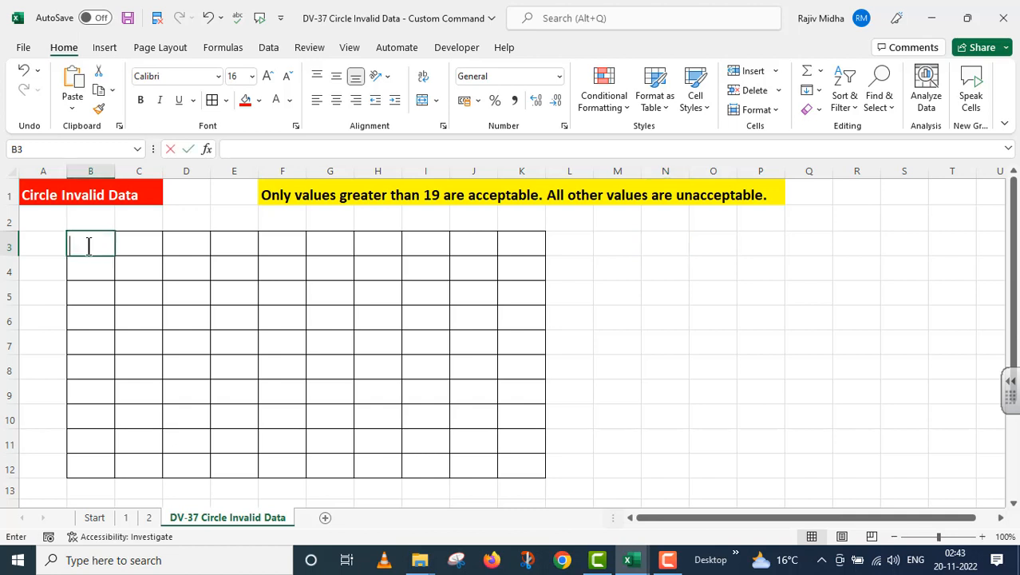
type("=")
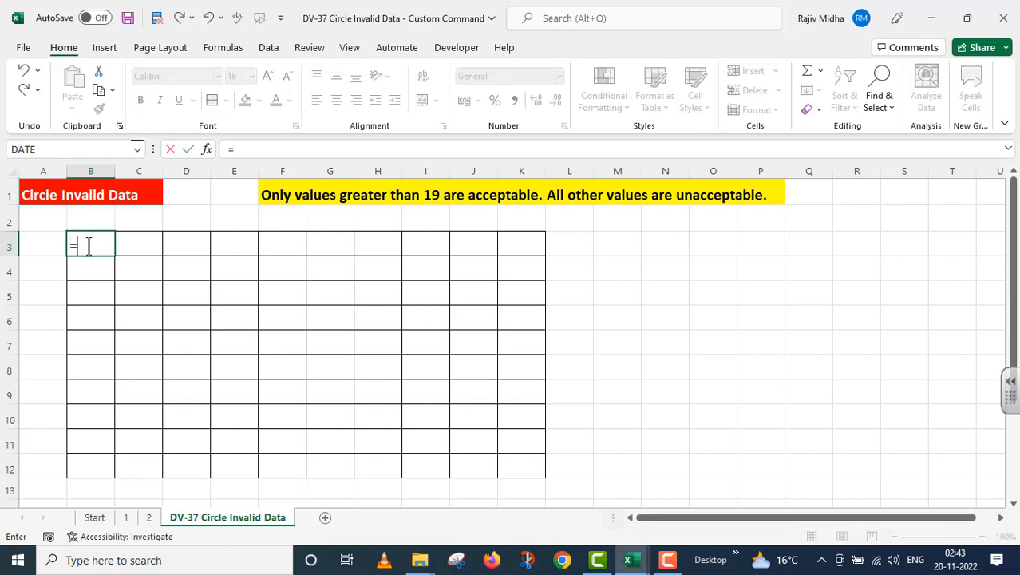
type("RANDB")
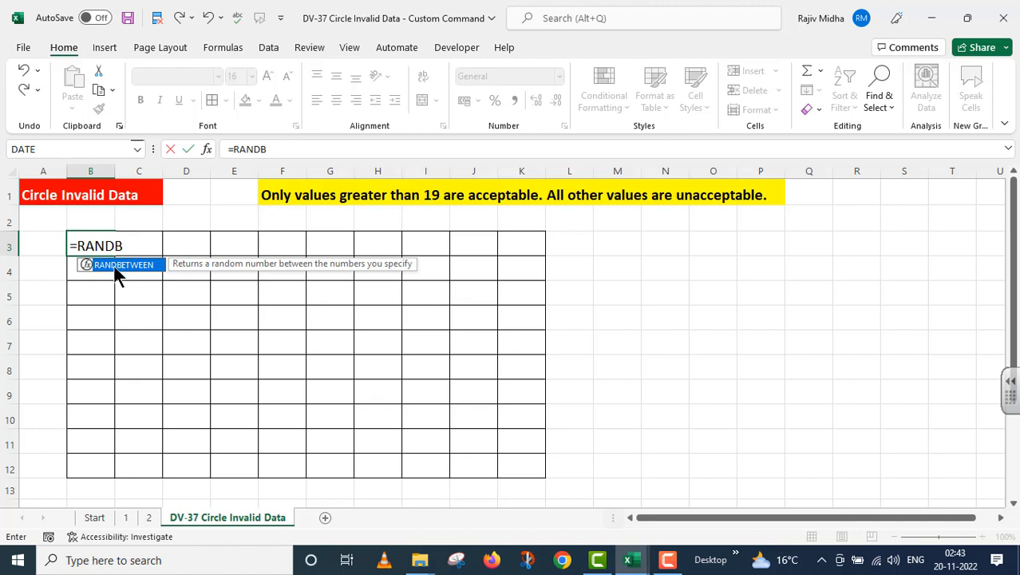
double_click(119, 268)
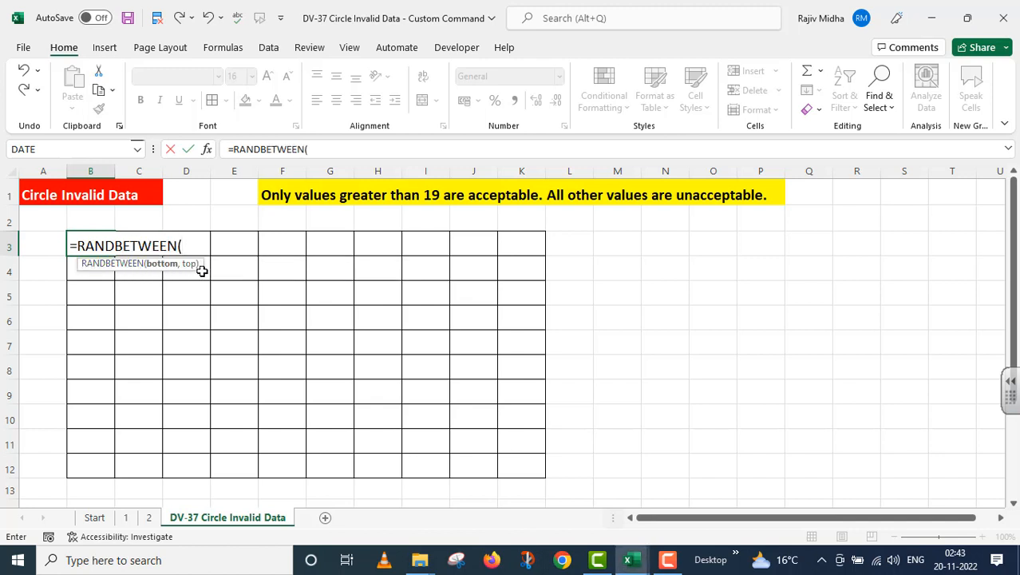
type("1,100")
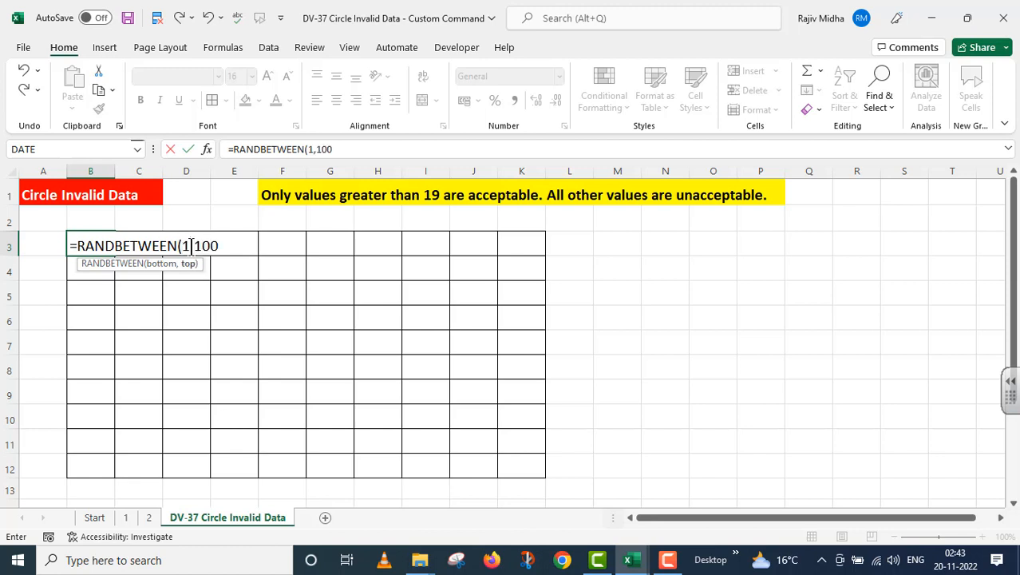
type(")")
key("Return")
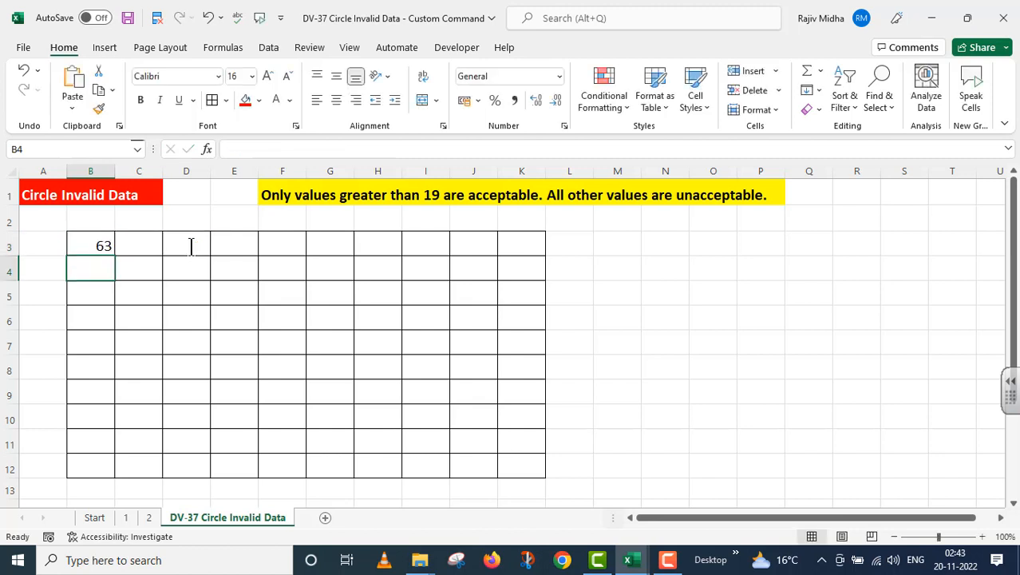
Step: Fill cell B3's formula across the bordered table B3:K12 and check the copied formula in D6
left_click(86, 247)
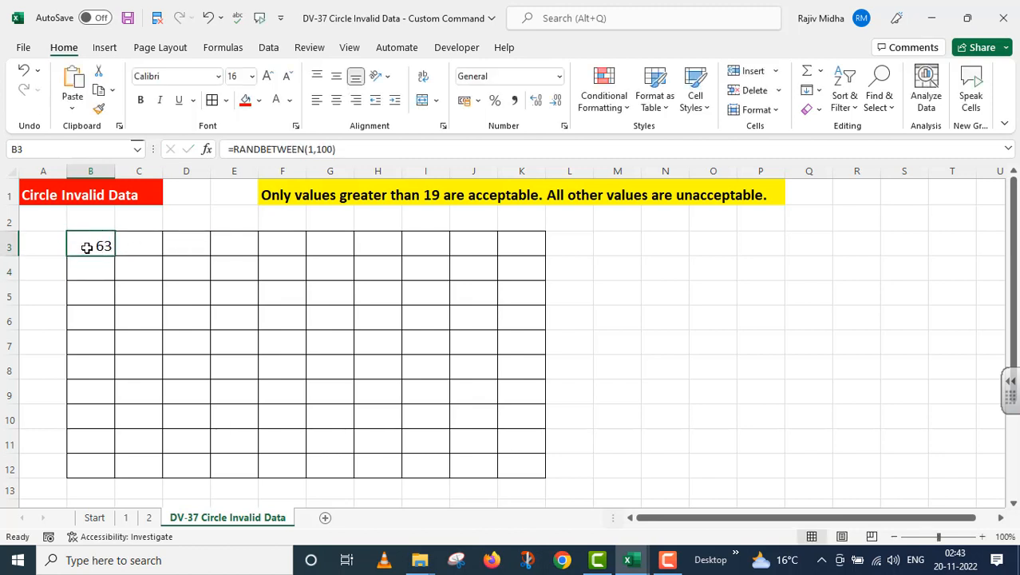
left_click_drag(115, 255, 530, 470)
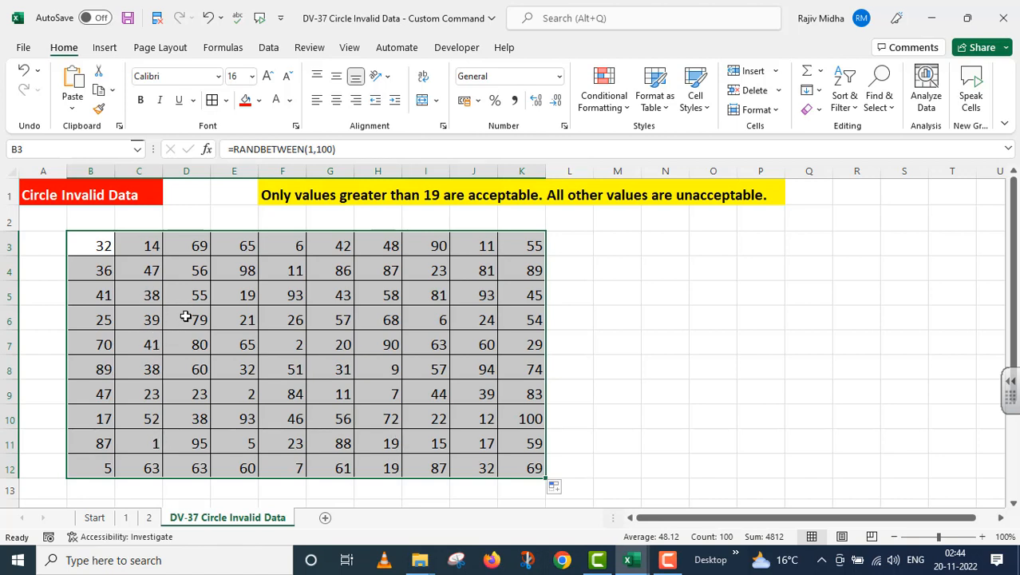
left_click(185, 315)
double_click(185, 314)
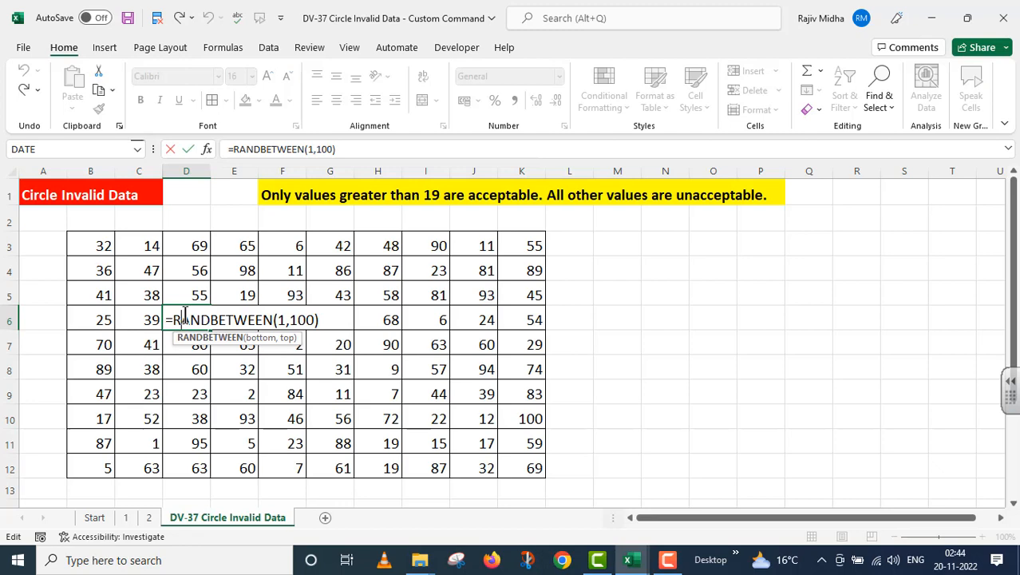
key("Return")
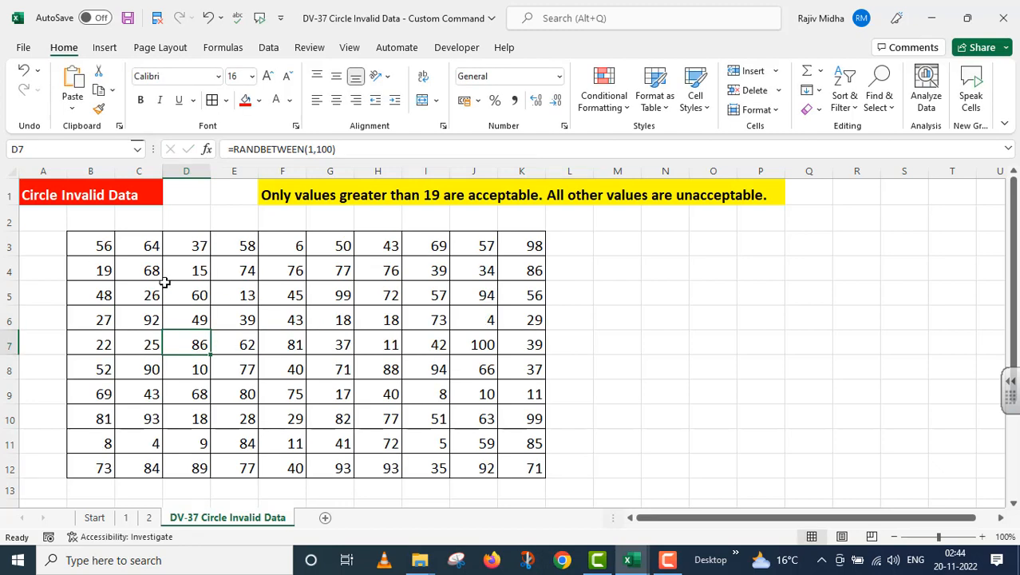
Step: Replace the random-number formulas in B3:K12 with their values using Paste Special, and check cell D5
left_click_drag(104, 245, 519, 464)
key("ctrl+c")
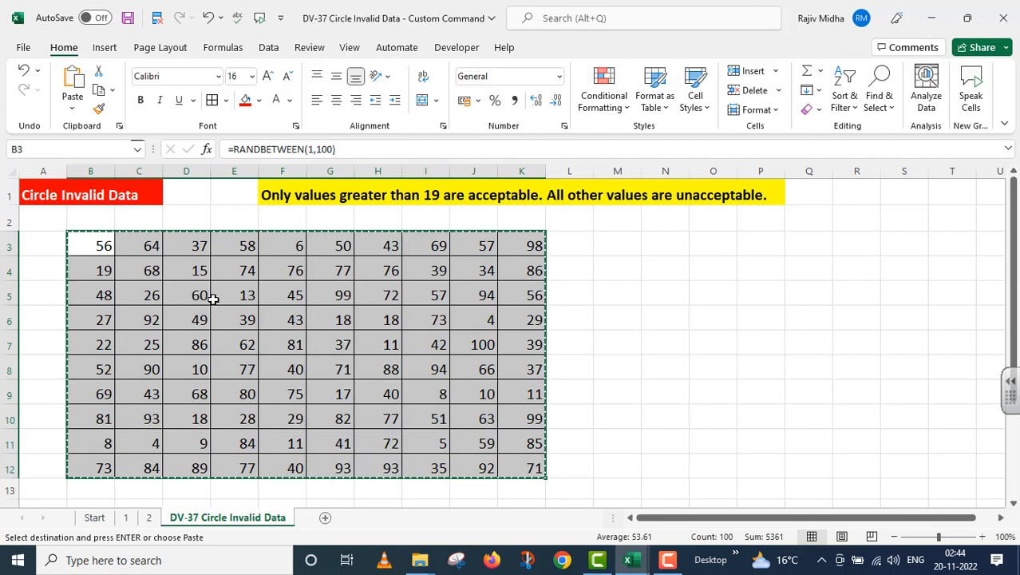
right_click(86, 244)
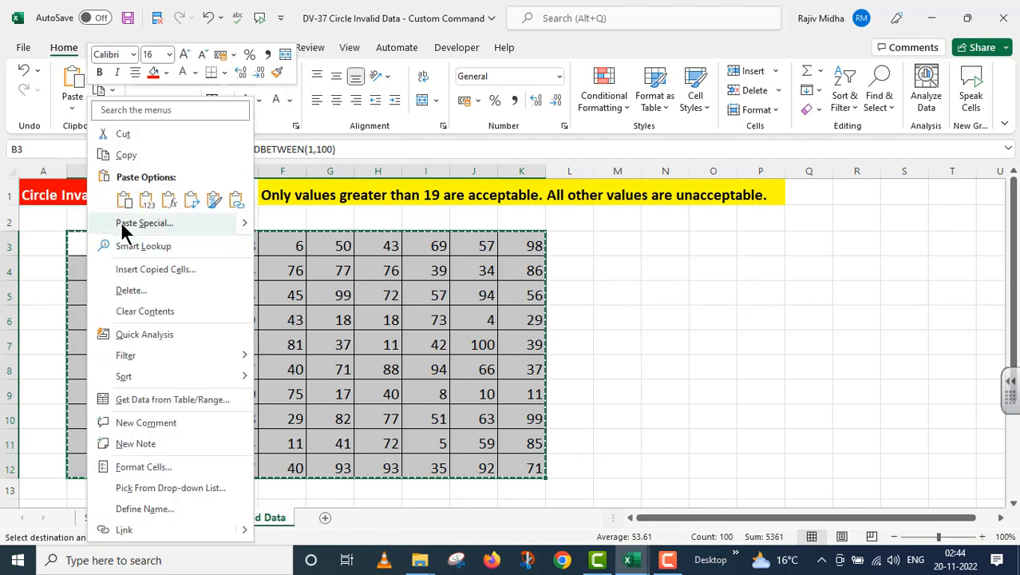
left_click(123, 226)
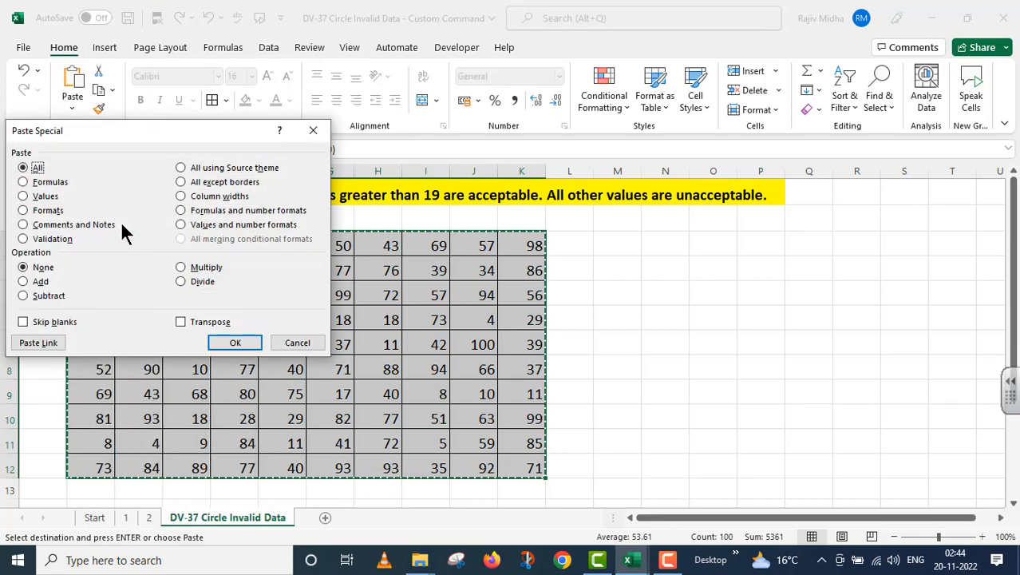
left_click(24, 198)
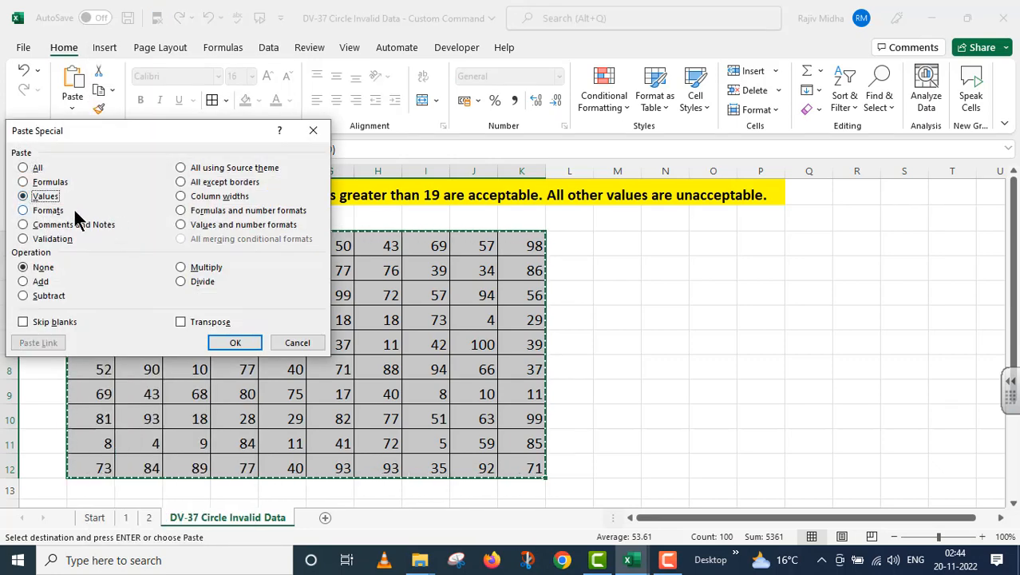
left_click(234, 343)
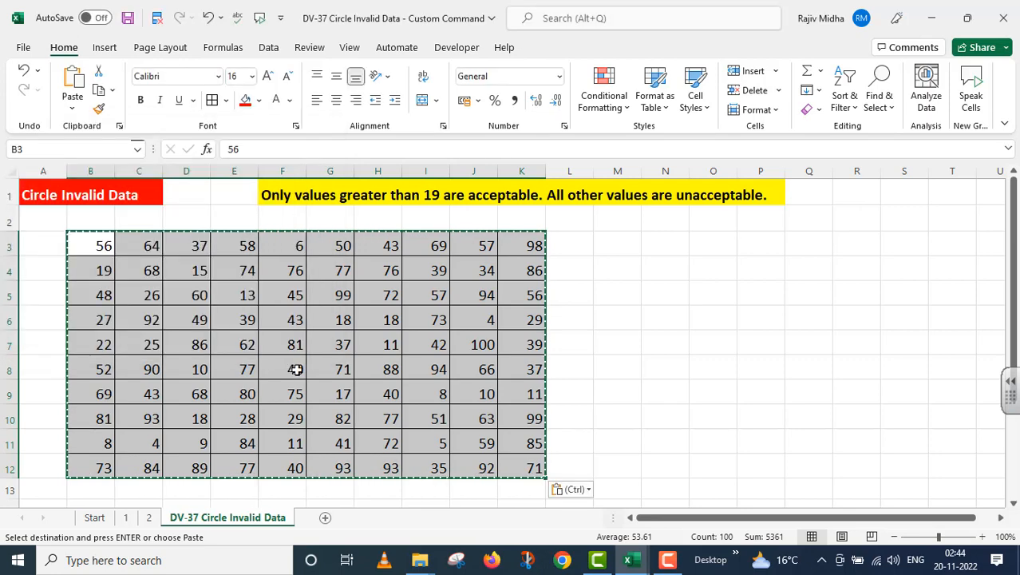
double_click(201, 295)
key("Return")
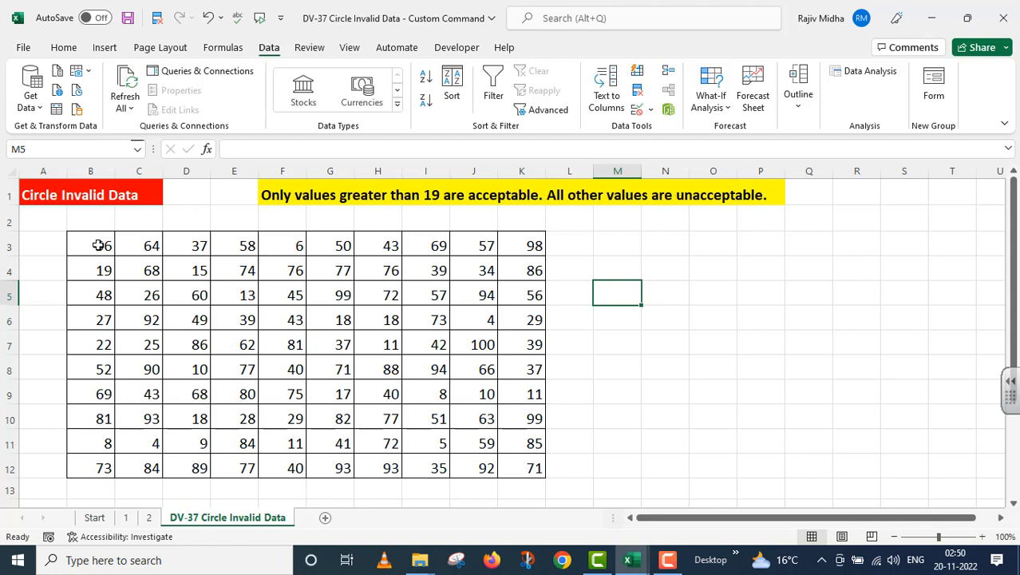
Step: Apply a Custom data validation rule with the formula =B3>=20 to the range B3:K12
left_click_drag(98, 245, 513, 463)
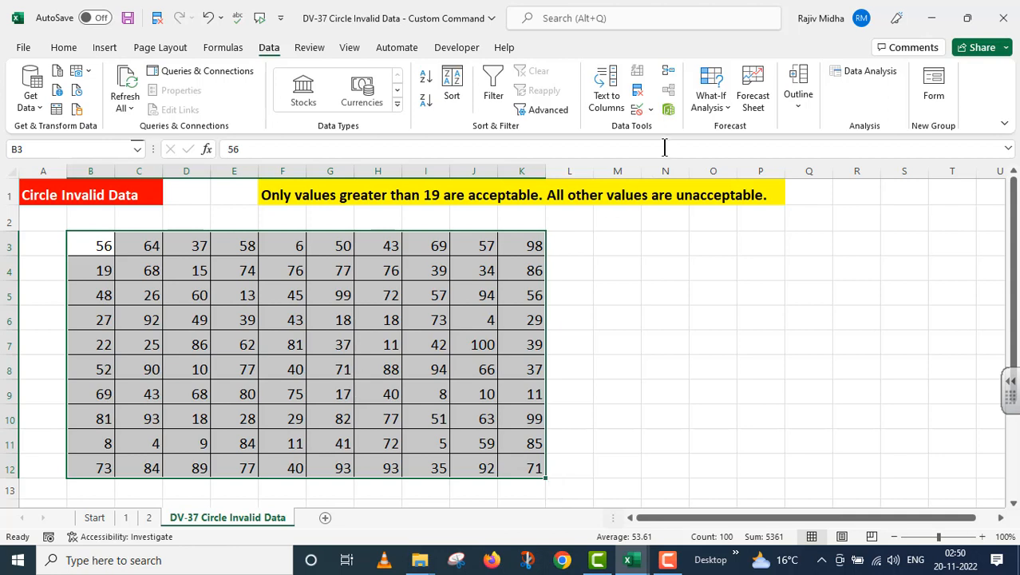
left_click(650, 108)
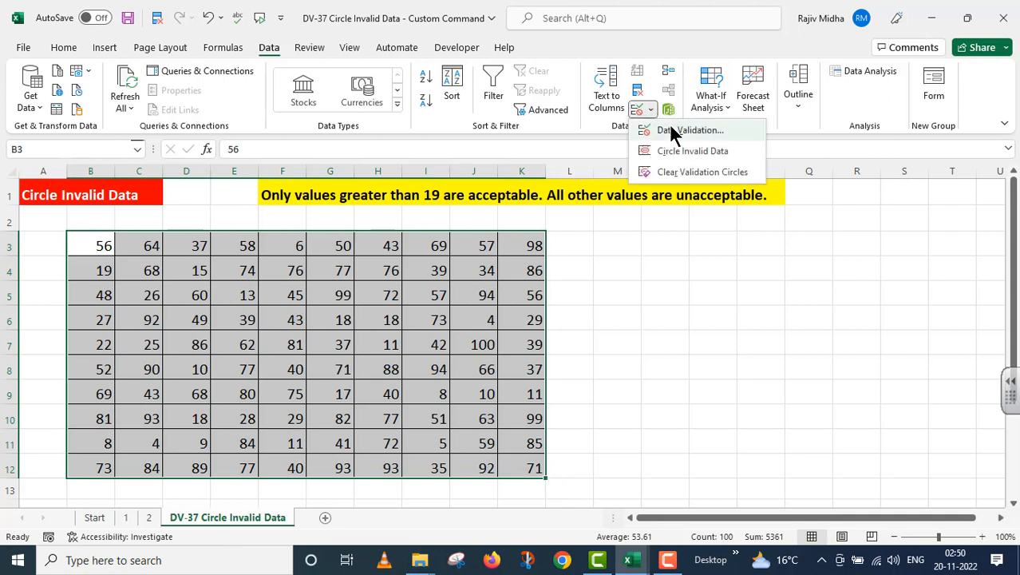
left_click(672, 131)
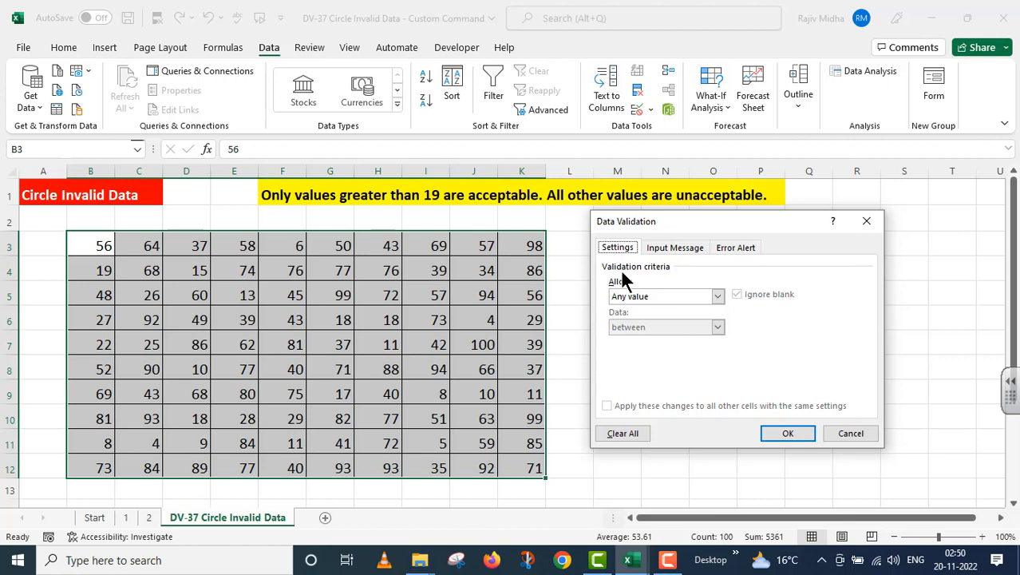
left_click(717, 296)
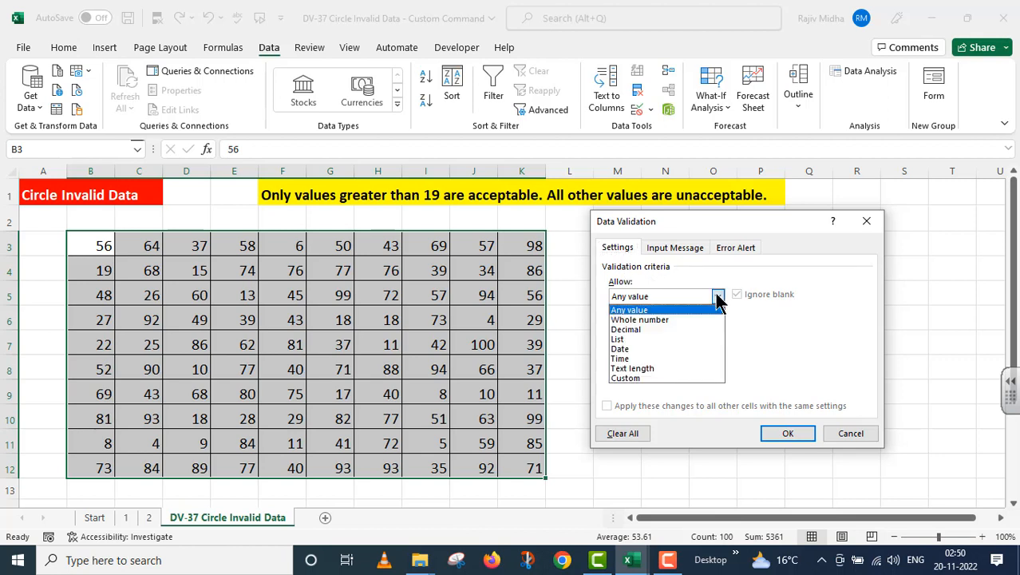
left_click(649, 379)
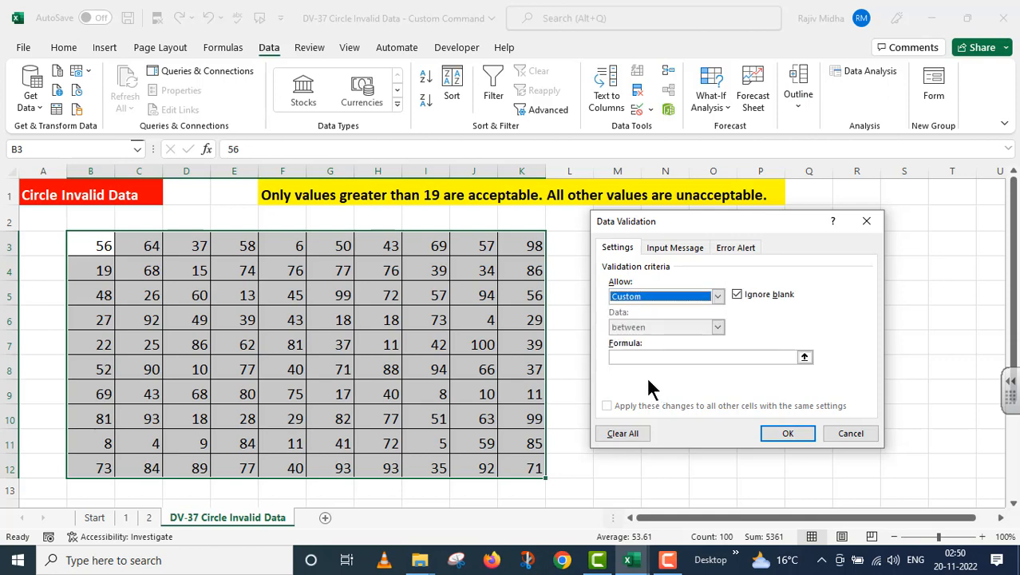
left_click(633, 357)
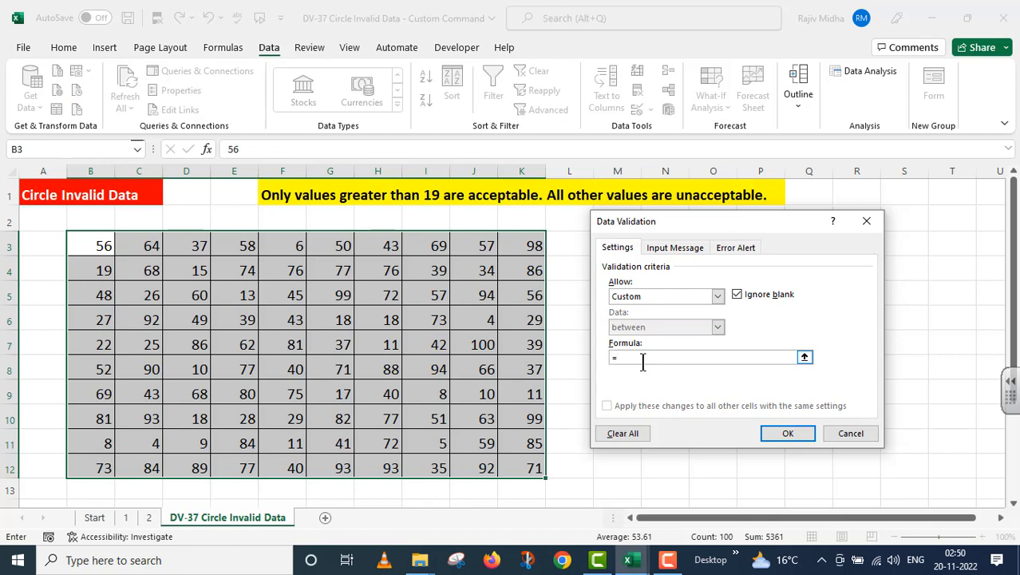
type("=B3>=20")
left_click(778, 429)
Step: Deselect the table and circle the invalid data on the sheet
left_click(617, 275)
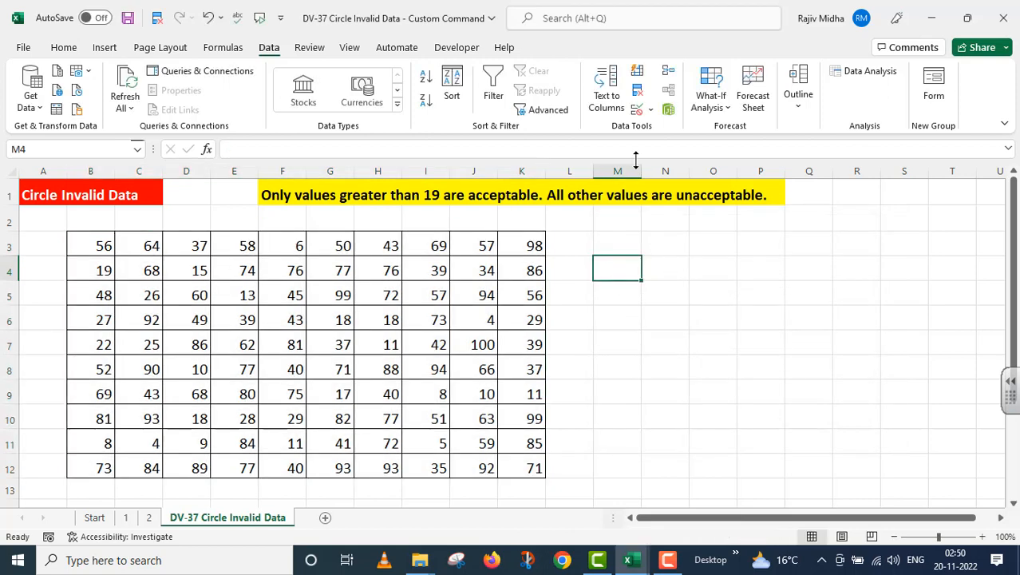
left_click(650, 110)
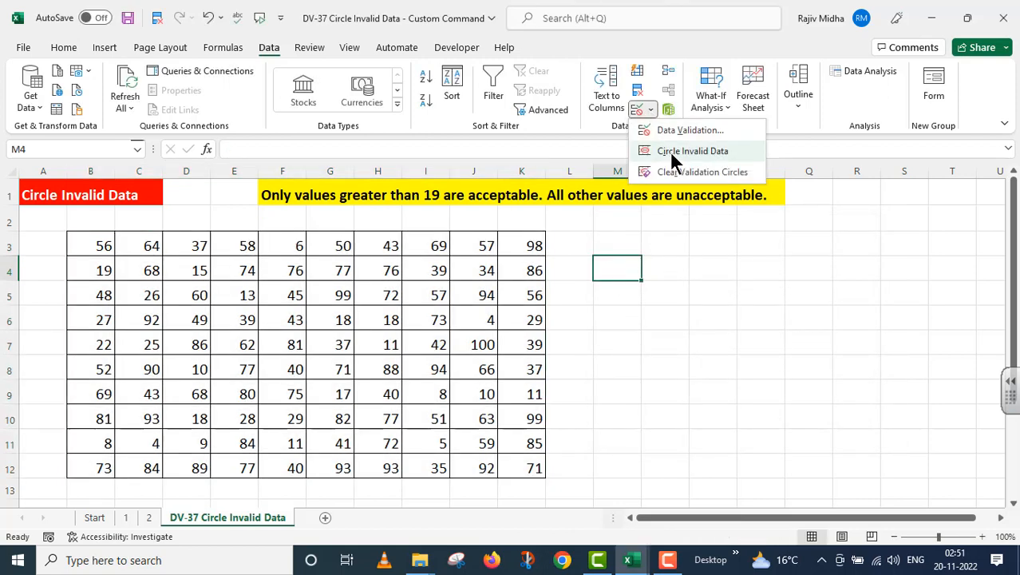
left_click(669, 151)
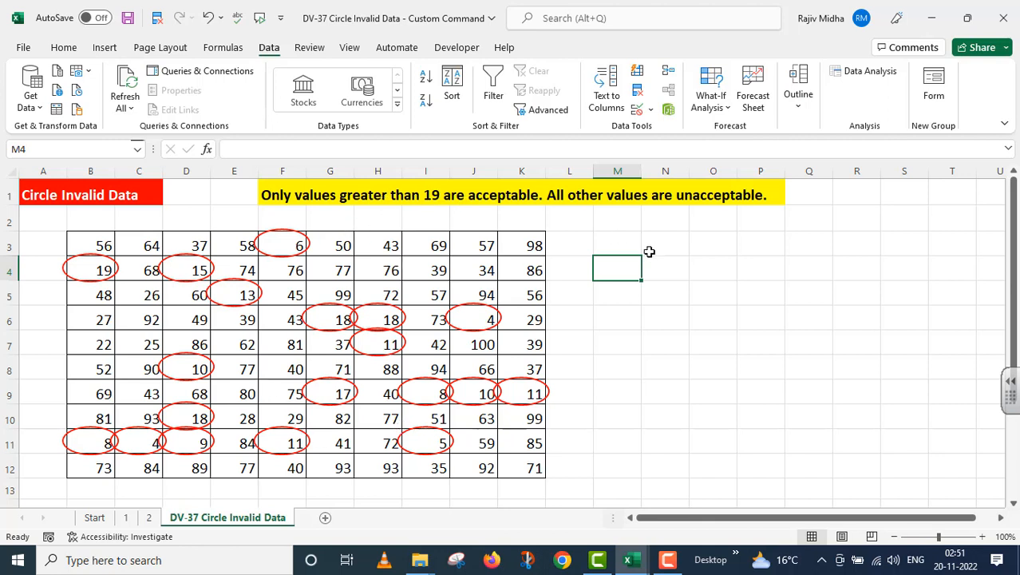
Step: Clear the validation circles from the table and circle the invalid data again
left_click(651, 108)
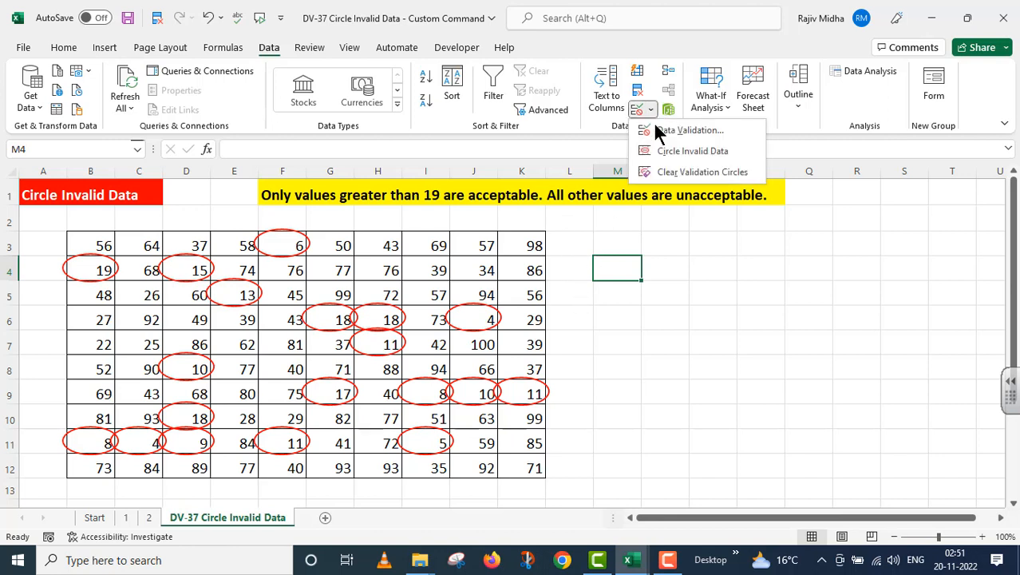
left_click(702, 174)
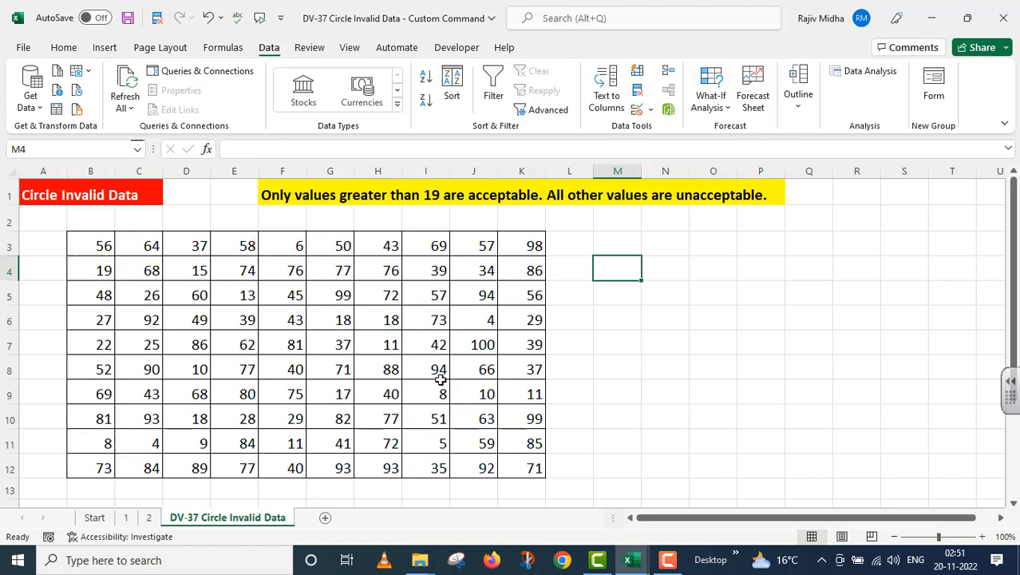
left_click(650, 109)
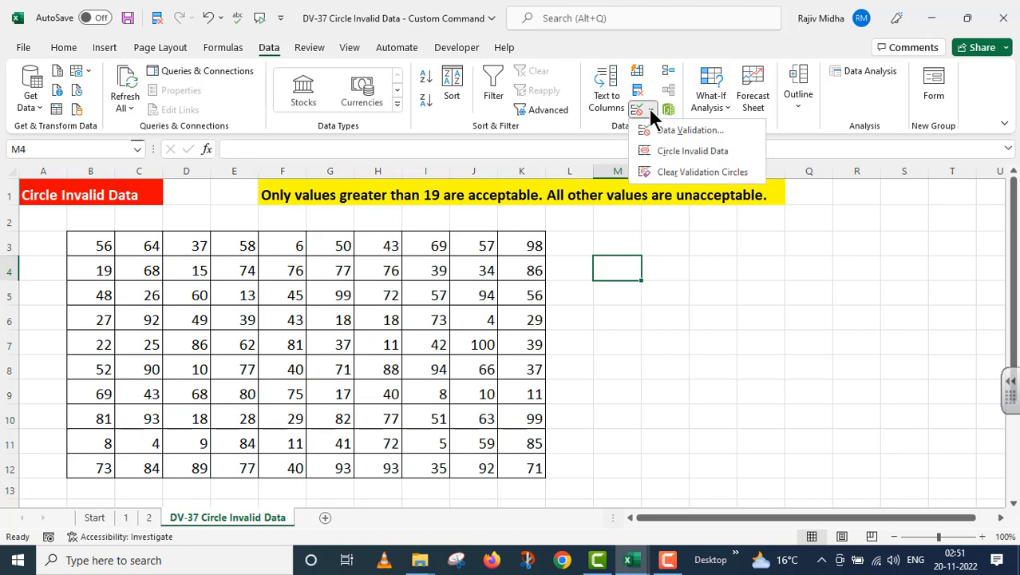
left_click(674, 158)
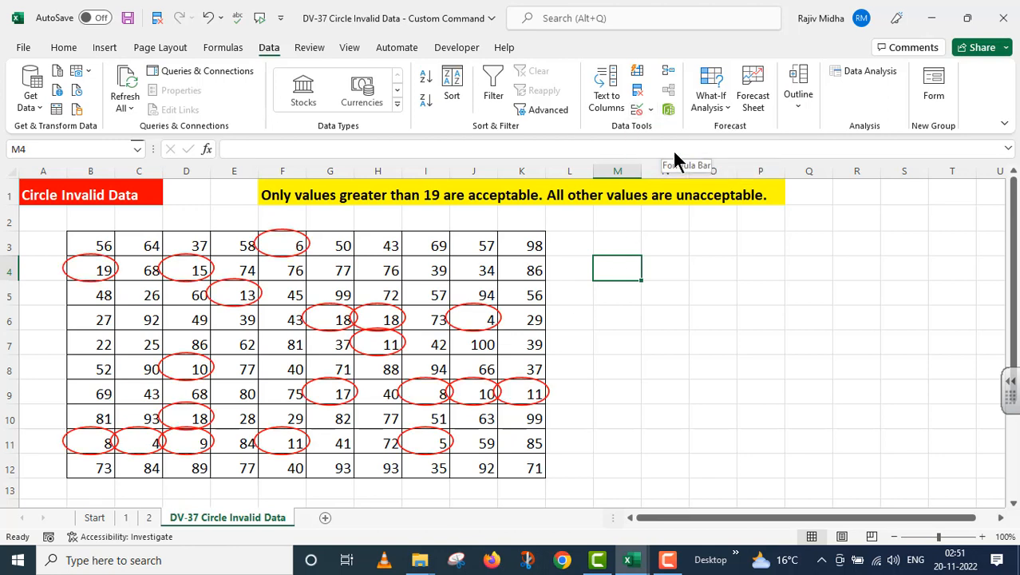